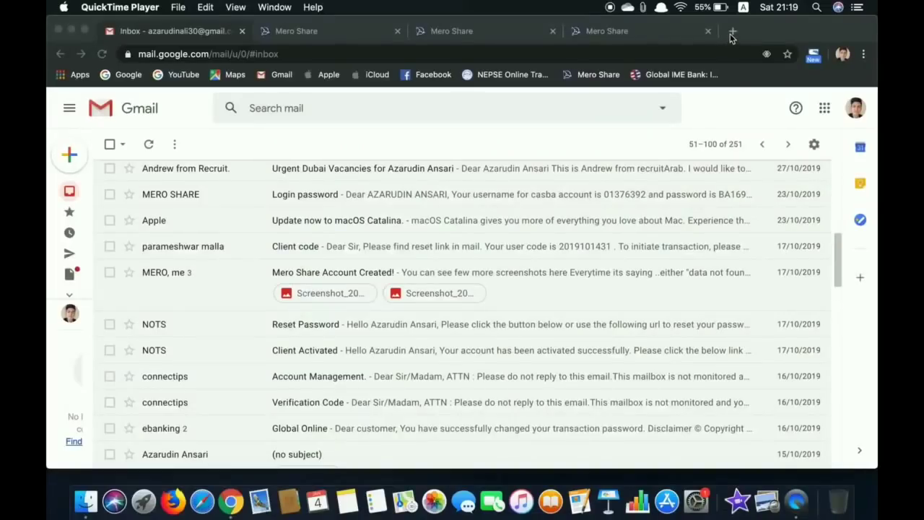
Search Google for "mero share" in a new browser tab and open the meroshare.cdsc.com.np login page
{"action": "left_click", "coordinate": [732, 33]}
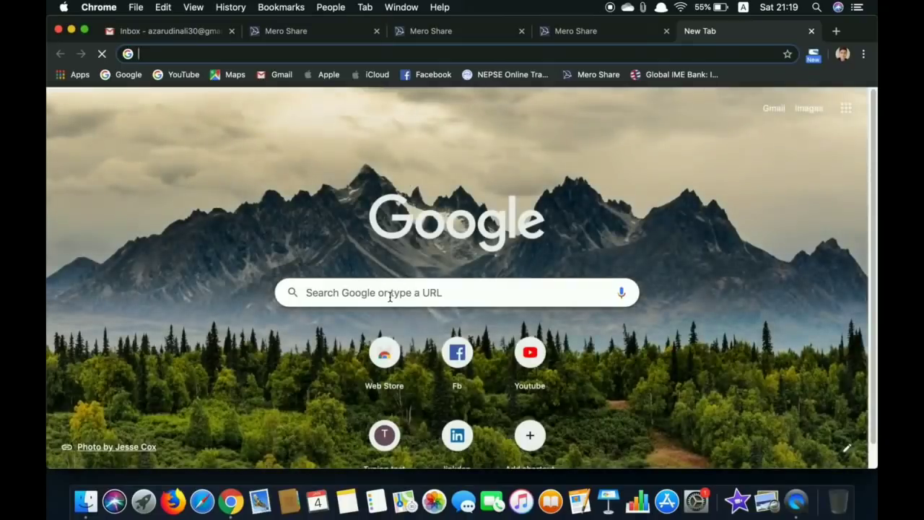
{"action": "left_click", "coordinate": [389, 294]}
{"action": "type", "text": "mero"}
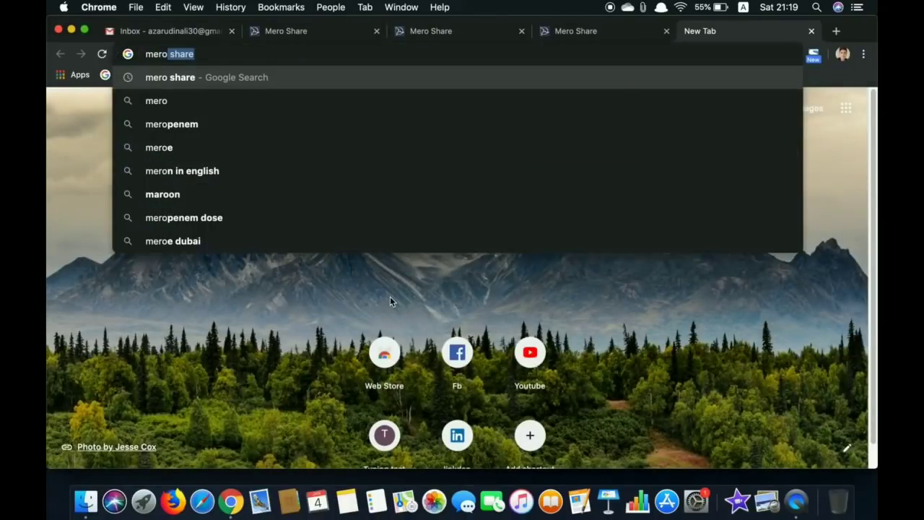
{"action": "type", "text": " share"}
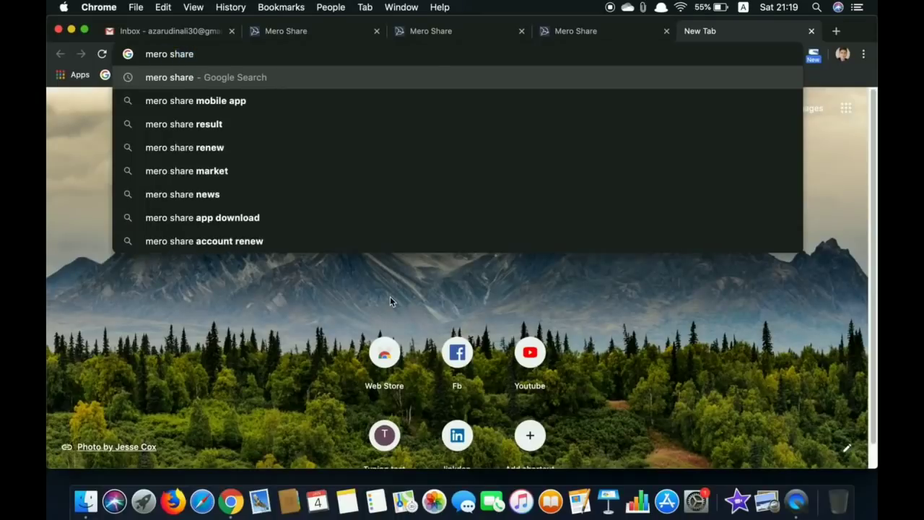
{"action": "key", "text": "Return"}
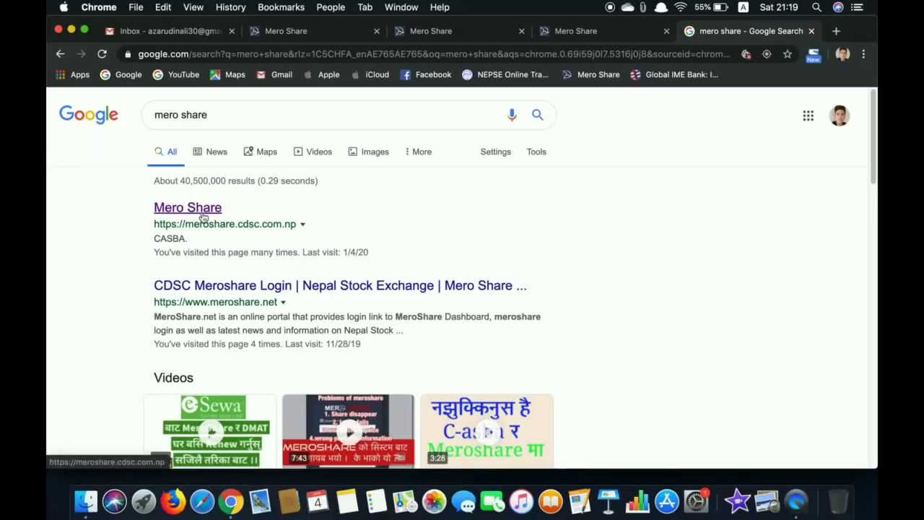
{"action": "left_click", "coordinate": [201, 213]}
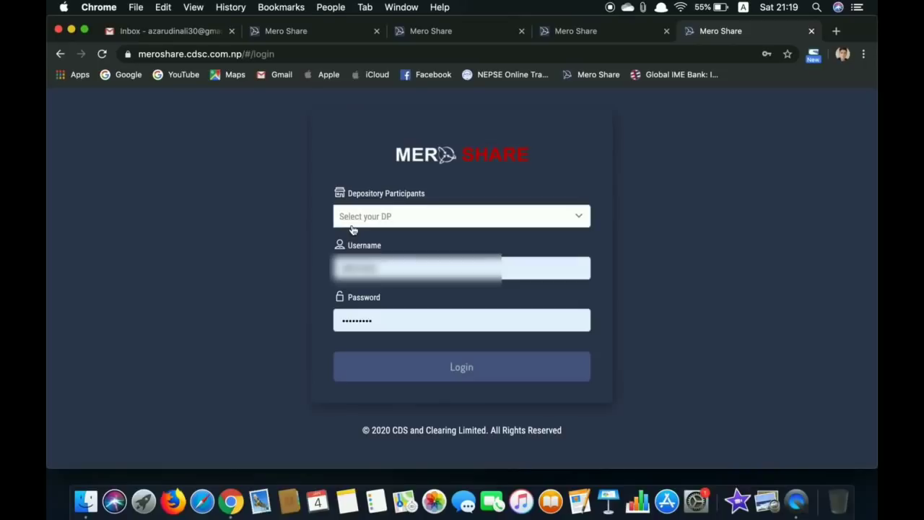
Choose GLOBAL IME CAPITAL LIMITED (11200) as the depository participant for the login
{"action": "left_click", "coordinate": [424, 215]}
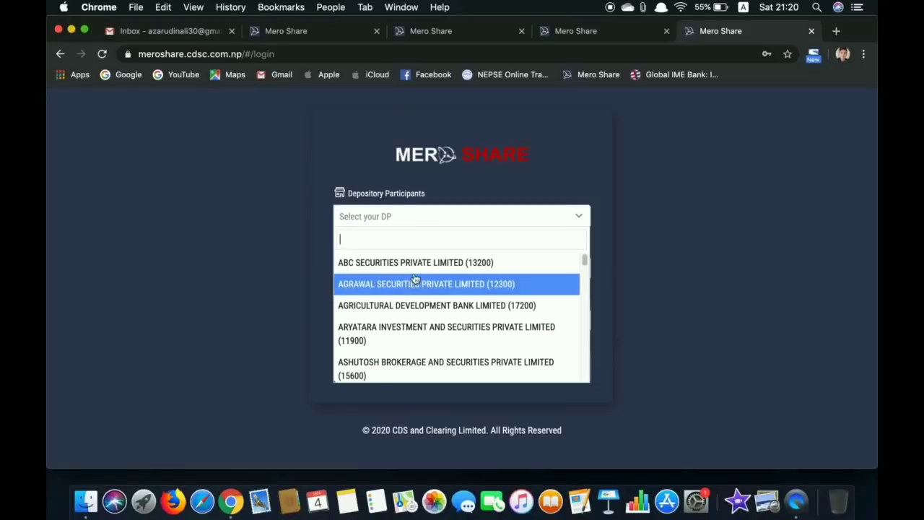
{"action": "scroll", "coordinate": [415, 278], "scroll_direction": "down", "scroll_amount": 5}
{"action": "scroll", "coordinate": [415, 278], "scroll_direction": "down", "scroll_amount": 6}
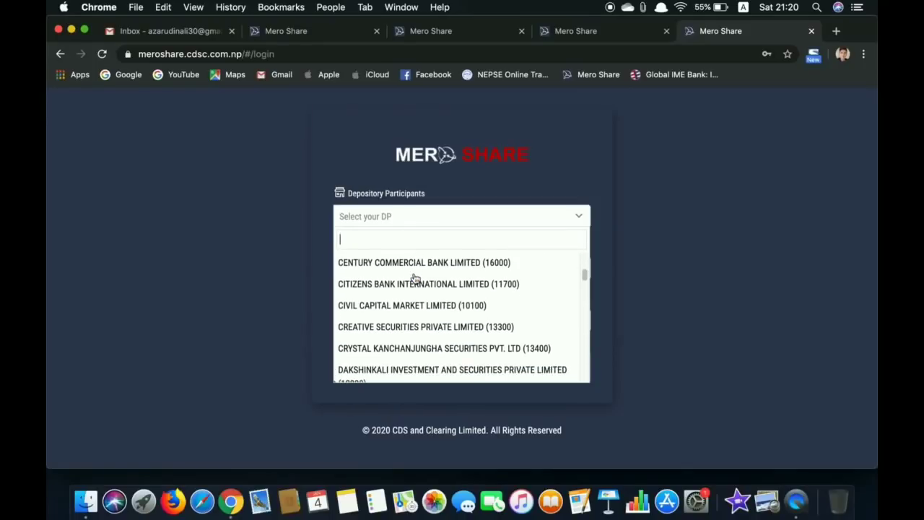
{"action": "scroll", "coordinate": [415, 279], "scroll_direction": "down", "scroll_amount": 4}
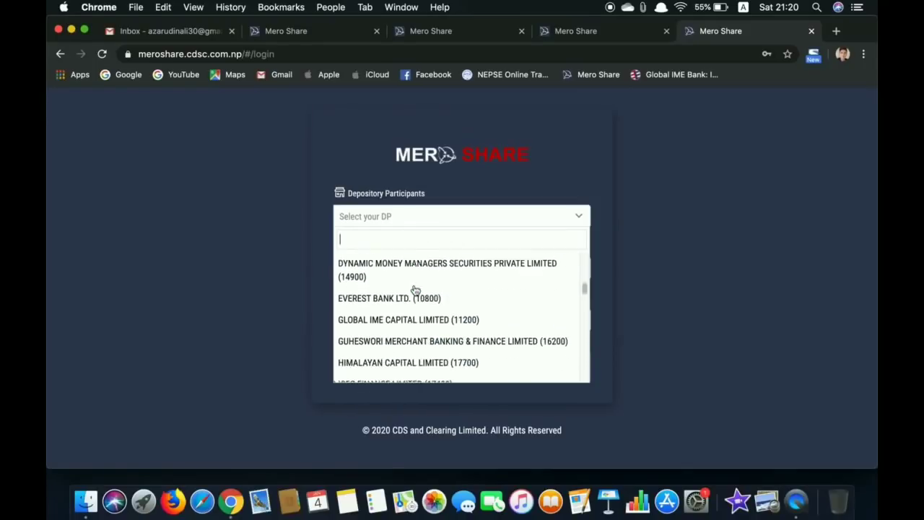
{"action": "left_click", "coordinate": [415, 262]}
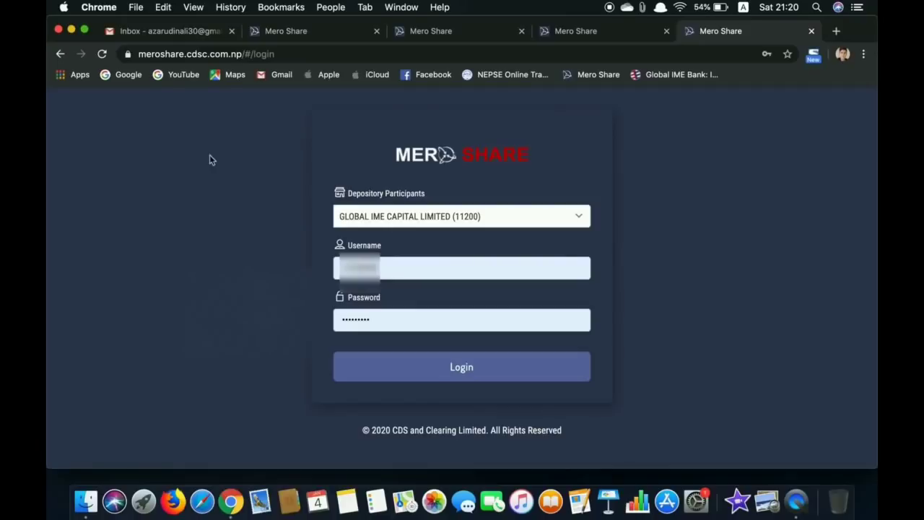
Look up the login credentials in the "Mero Share Account Created!" message in the Gmail inbox
{"action": "left_click", "coordinate": [203, 34]}
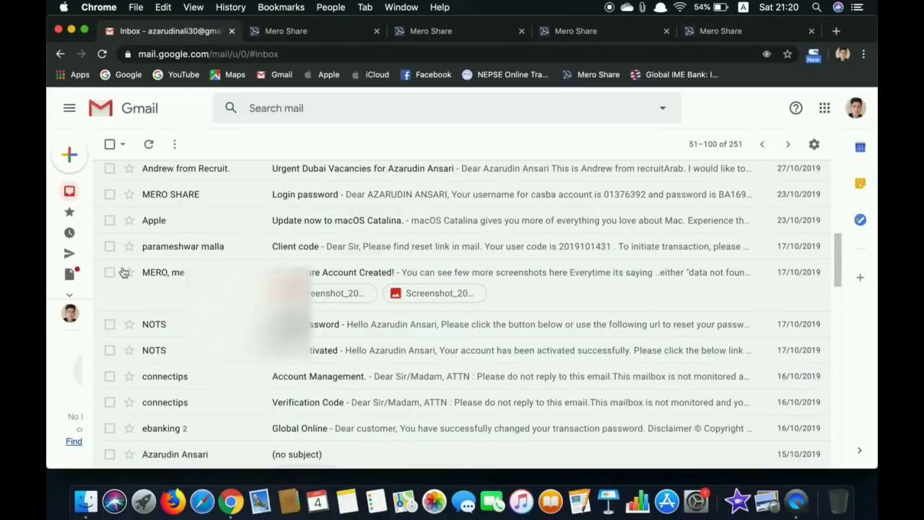
{"action": "left_click", "coordinate": [374, 271]}
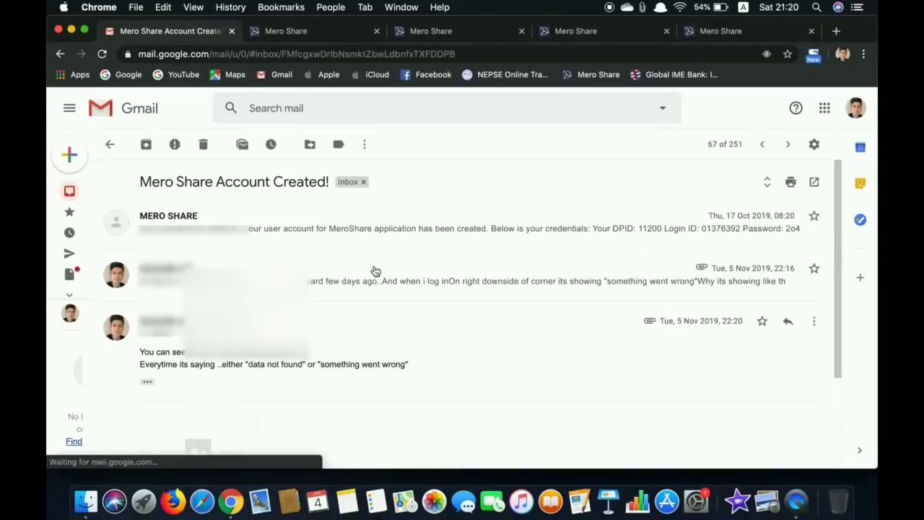
{"action": "left_click", "coordinate": [279, 220]}
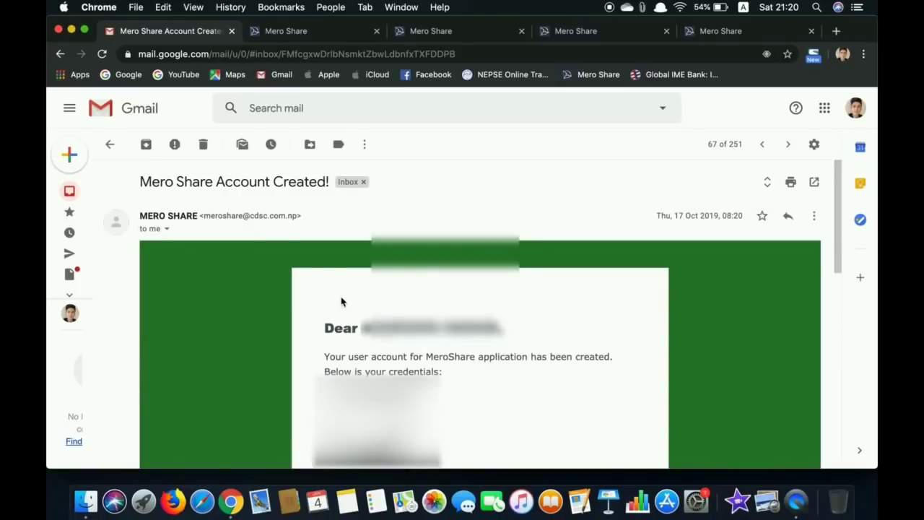
{"action": "scroll", "coordinate": [340, 299], "scroll_direction": "down", "scroll_amount": 3}
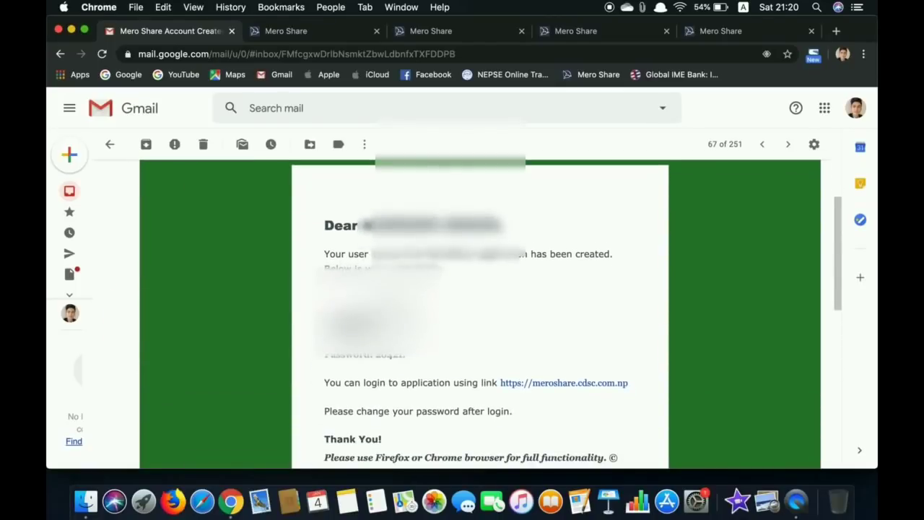
{"action": "scroll", "coordinate": [480, 311], "scroll_direction": "down", "scroll_amount": 2}
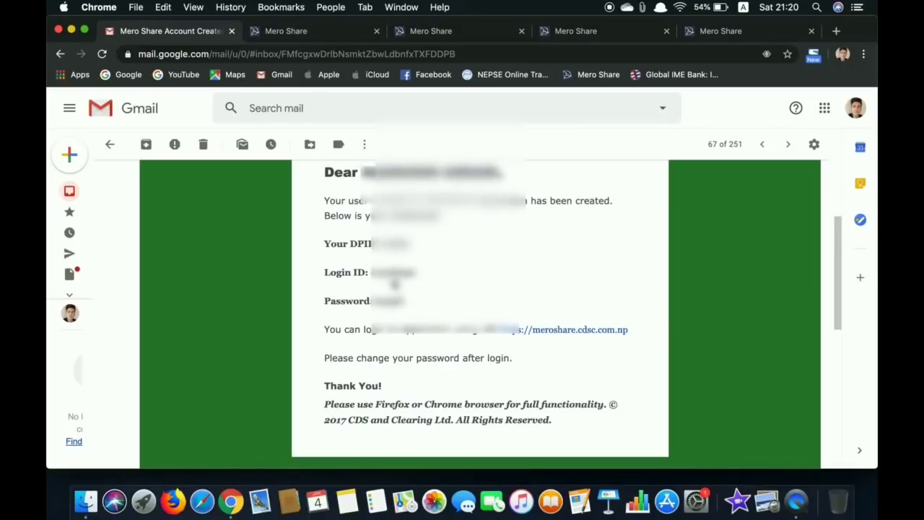
Return to the Mero Share login page and log in with the already filled-in username and password
{"action": "left_click", "coordinate": [711, 32]}
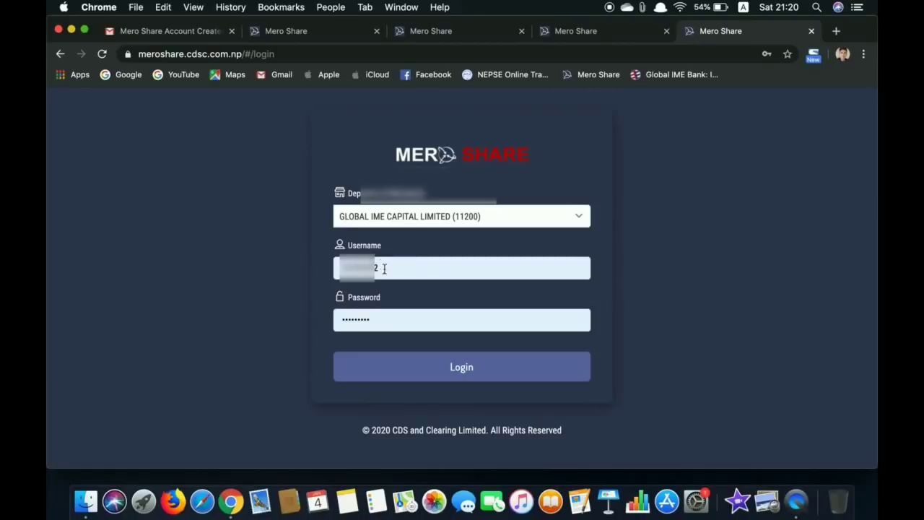
{"action": "left_click", "coordinate": [434, 362]}
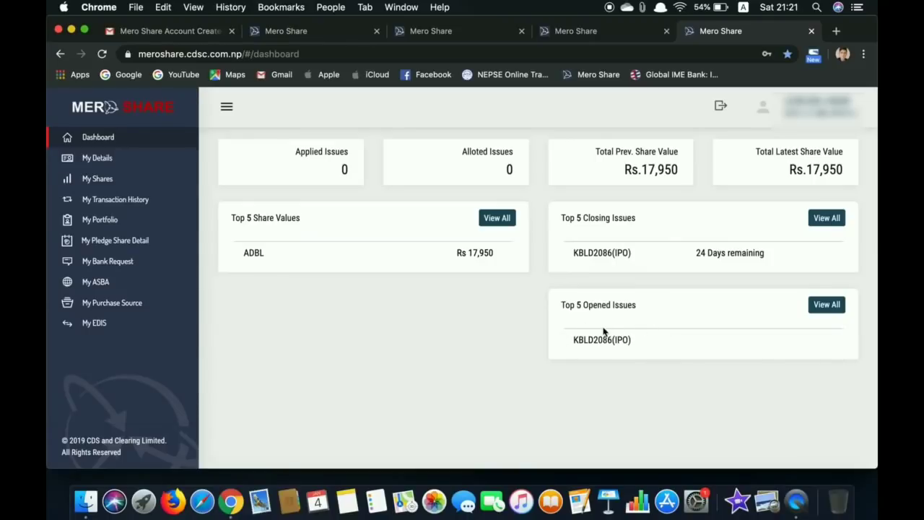
Review the account's personal details, shares, transaction history, portfolio and pledged share pages
{"action": "left_click", "coordinate": [116, 160]}
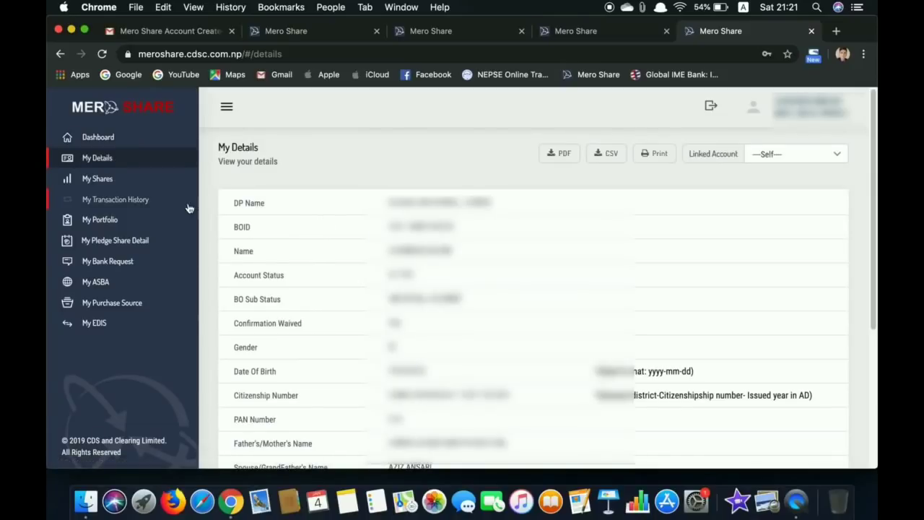
{"action": "left_click", "coordinate": [129, 183]}
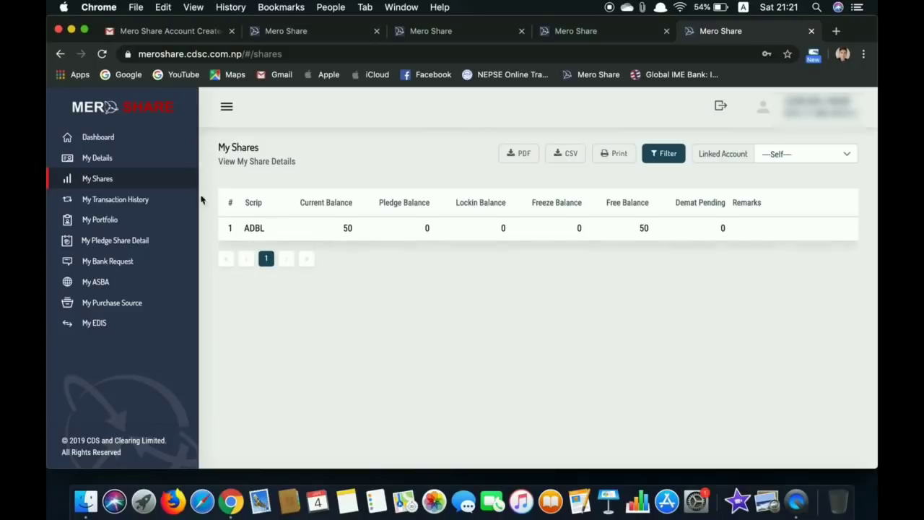
{"action": "left_click", "coordinate": [153, 199]}
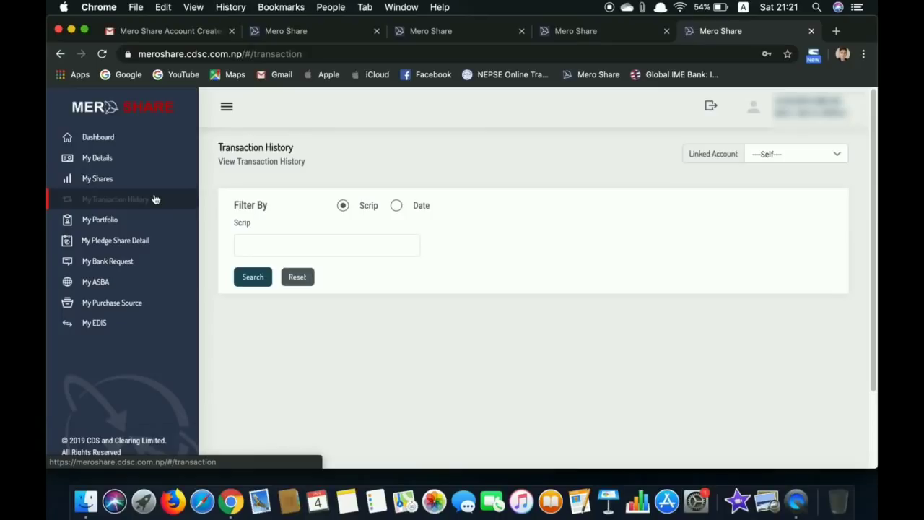
{"action": "left_click", "coordinate": [99, 220]}
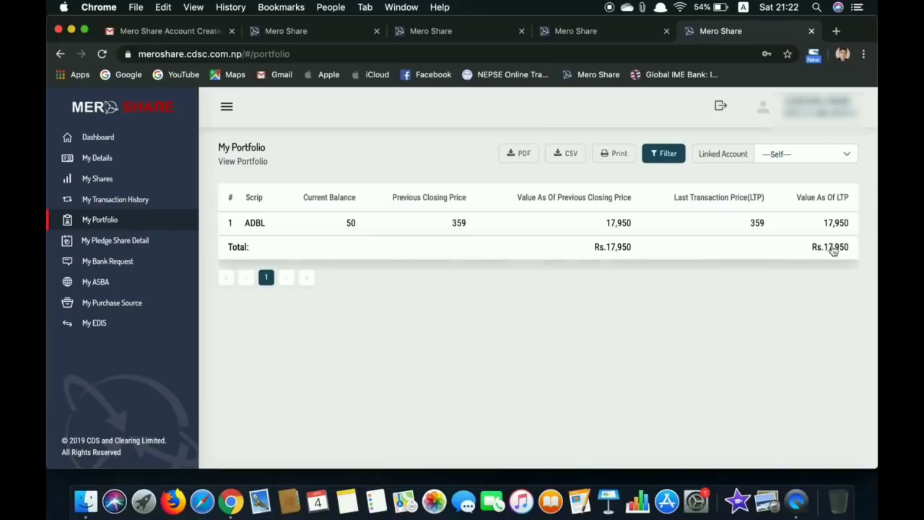
{"action": "left_click", "coordinate": [105, 243]}
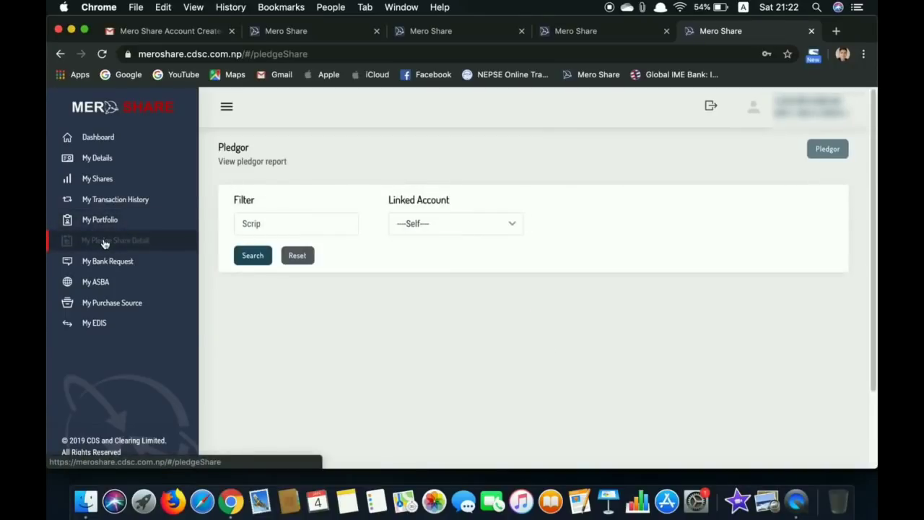
Examine the bank request form for changing the dividend bank account, including its list of banks
{"action": "left_click", "coordinate": [123, 262]}
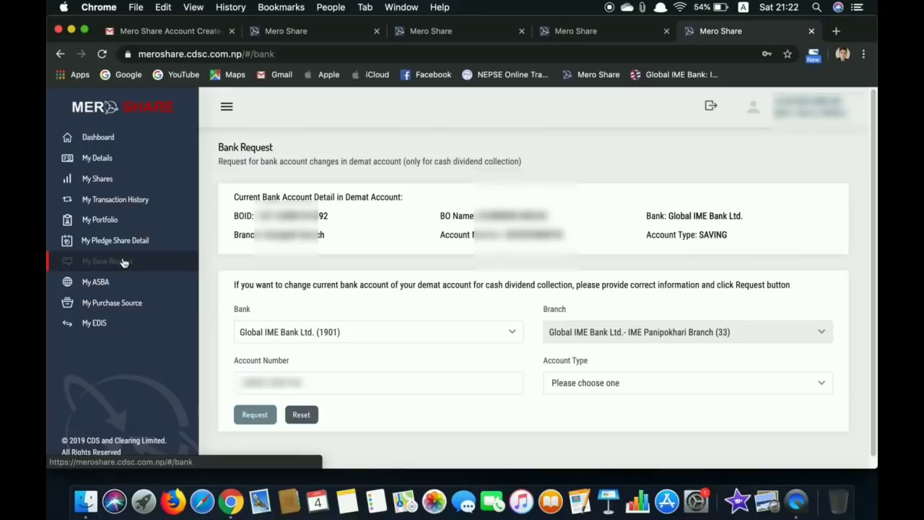
{"action": "left_click", "coordinate": [361, 338]}
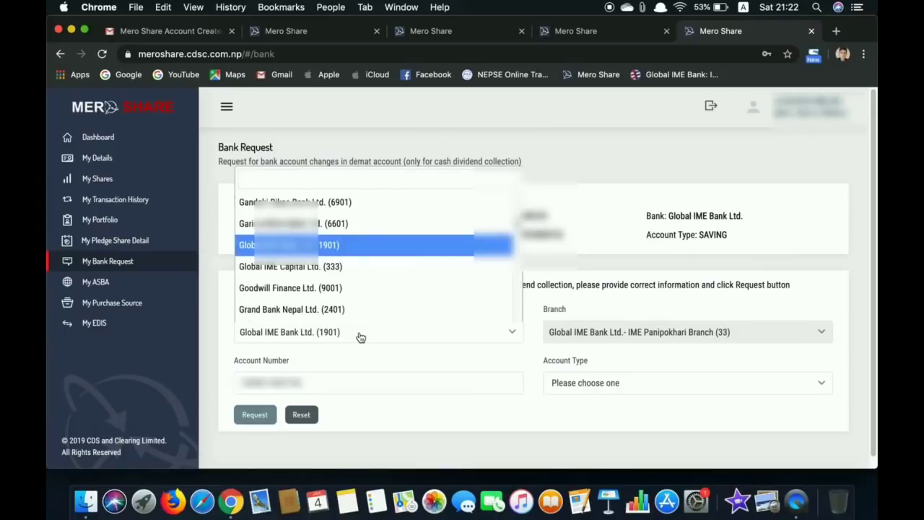
{"action": "left_click", "coordinate": [569, 158]}
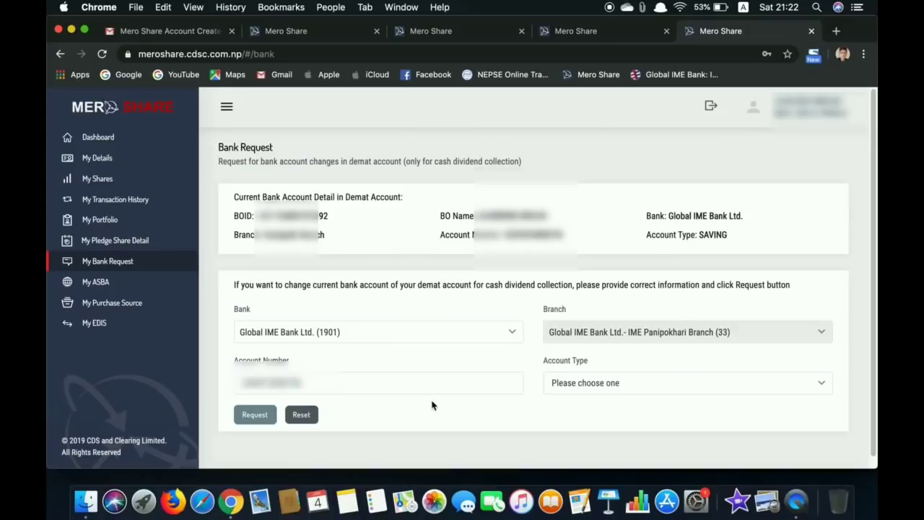
{"action": "scroll", "coordinate": [433, 404], "scroll_direction": "down", "scroll_amount": 1}
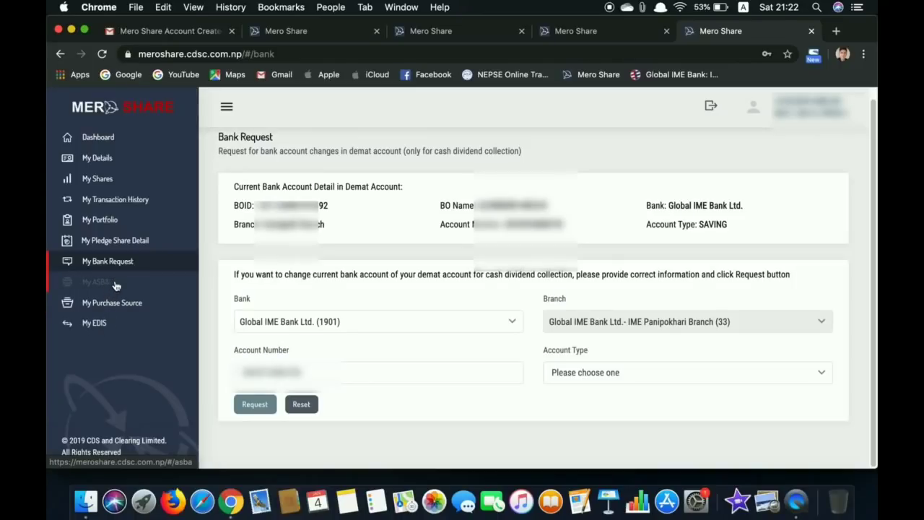
Open the ASBA application form for the 10.25 % KBL Debenture 2086 (KBLD2086) IPO
{"action": "left_click", "coordinate": [115, 285]}
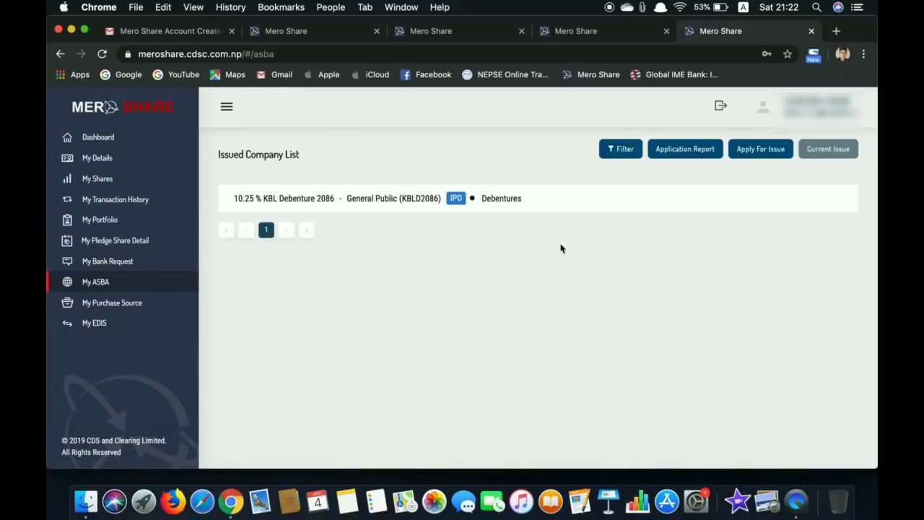
{"action": "left_click", "coordinate": [765, 150]}
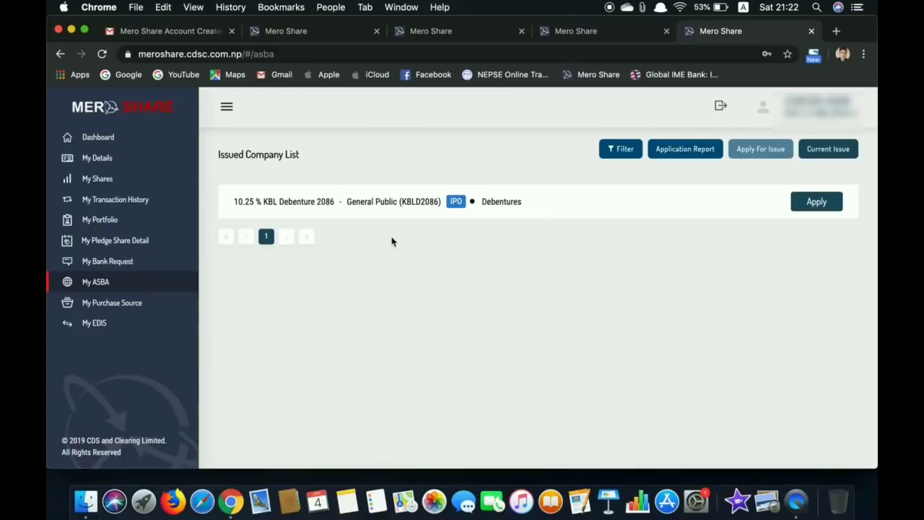
{"action": "left_click", "coordinate": [813, 201]}
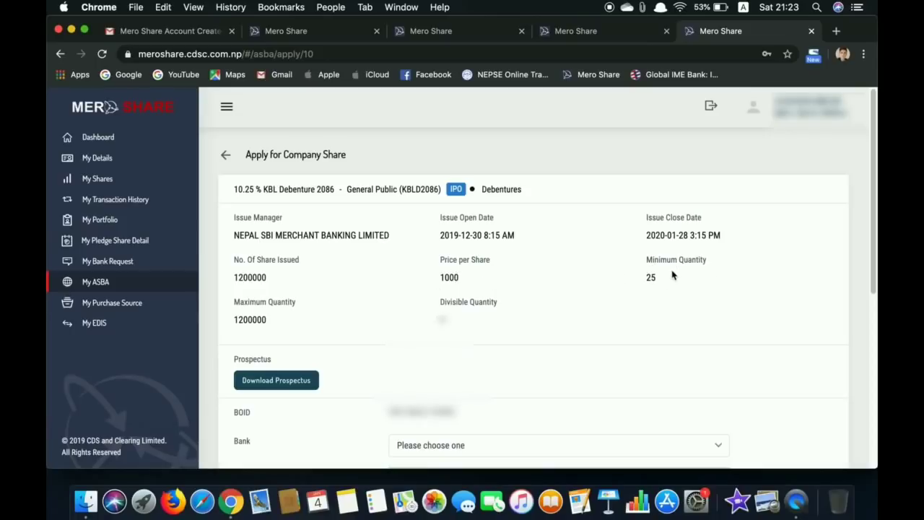
Review the issue details and select GLOBAL IME BANK LTD. as the bank for the share application
{"action": "scroll", "coordinate": [432, 268], "scroll_direction": "down", "scroll_amount": 3}
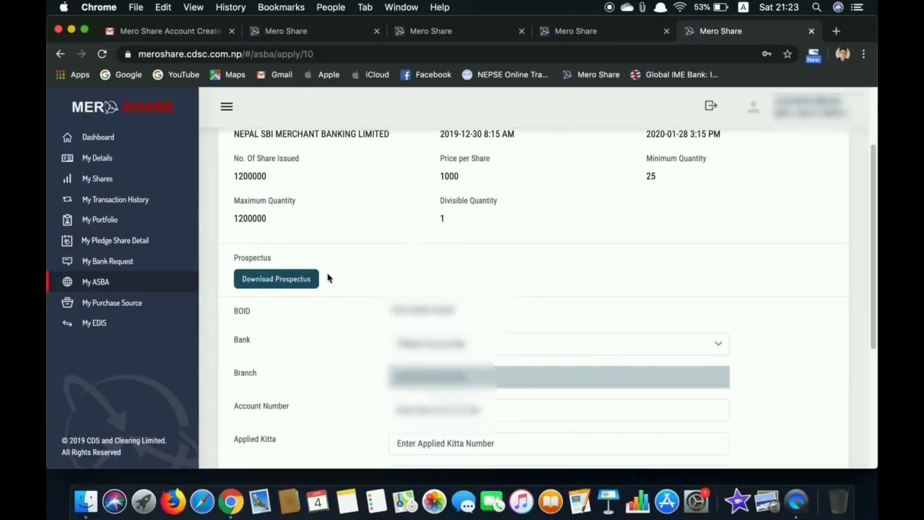
{"action": "scroll", "coordinate": [327, 278], "scroll_direction": "down", "scroll_amount": 2}
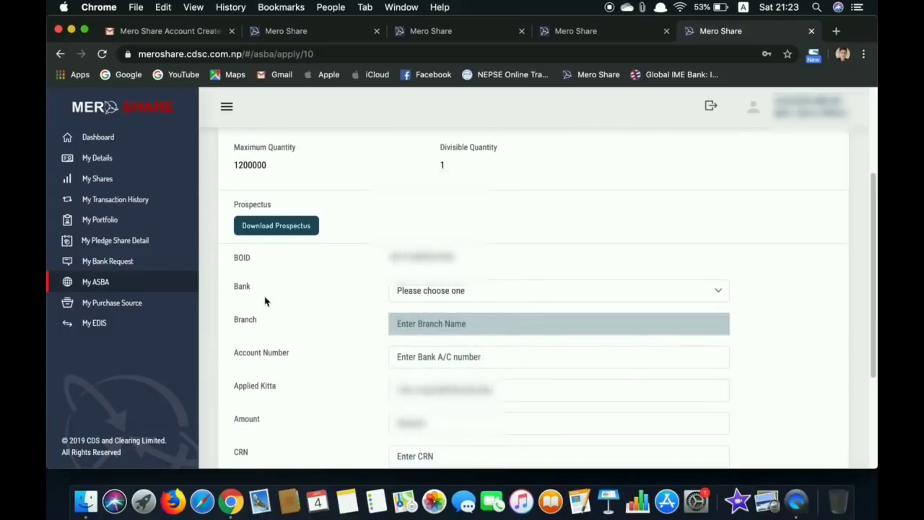
{"action": "left_click", "coordinate": [422, 292]}
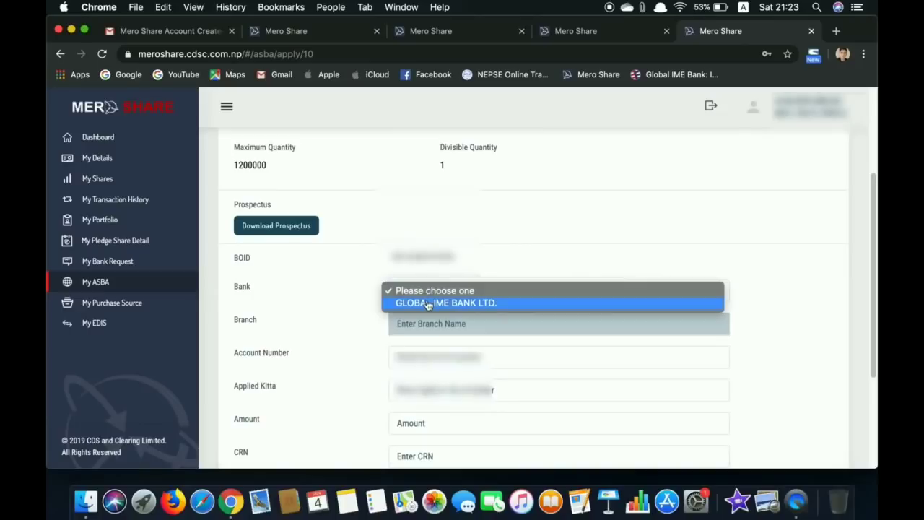
{"action": "left_click", "coordinate": [427, 304]}
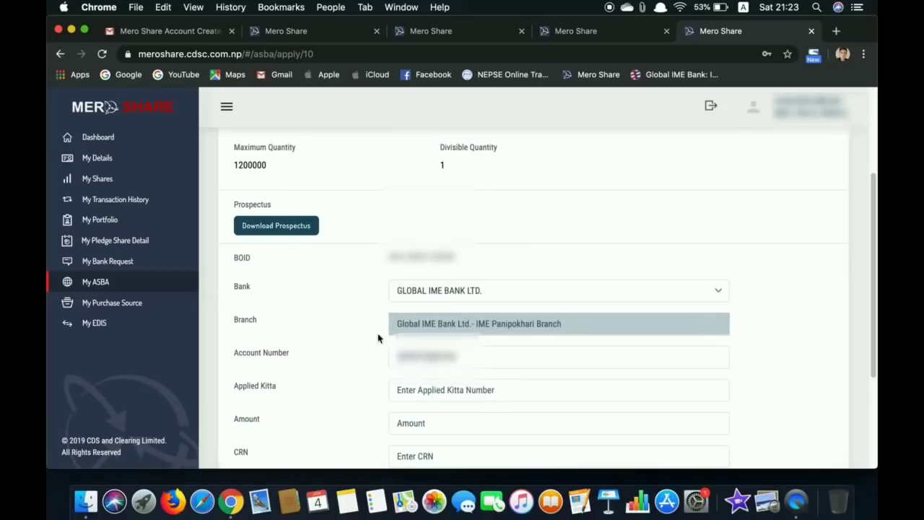
Set the applied kitta to 25 in the share application and review the remaining fields and declaration
{"action": "scroll", "coordinate": [377, 338], "scroll_direction": "down", "scroll_amount": 3}
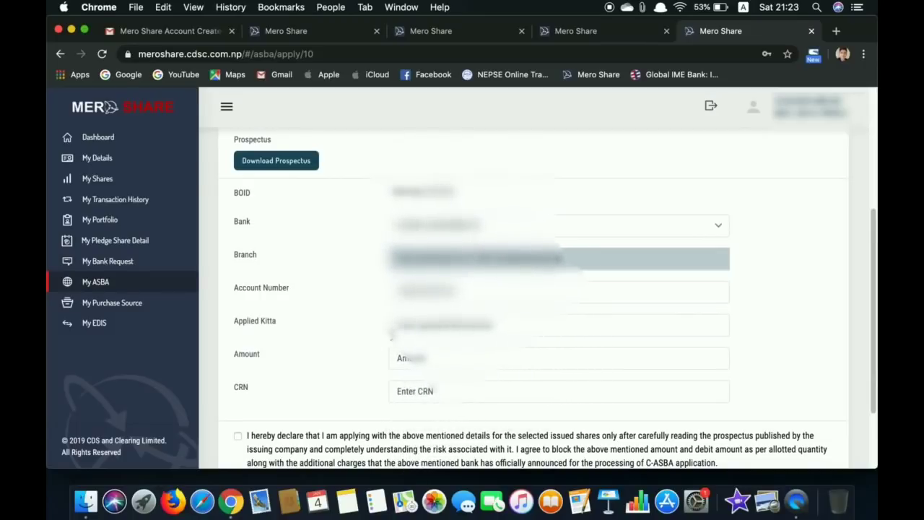
{"action": "left_click", "coordinate": [434, 331]}
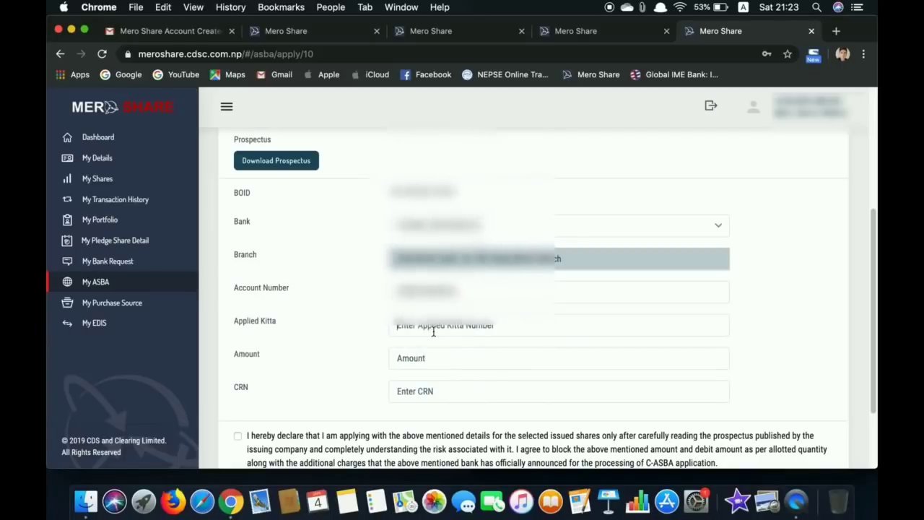
{"action": "type", "text": "25000"}
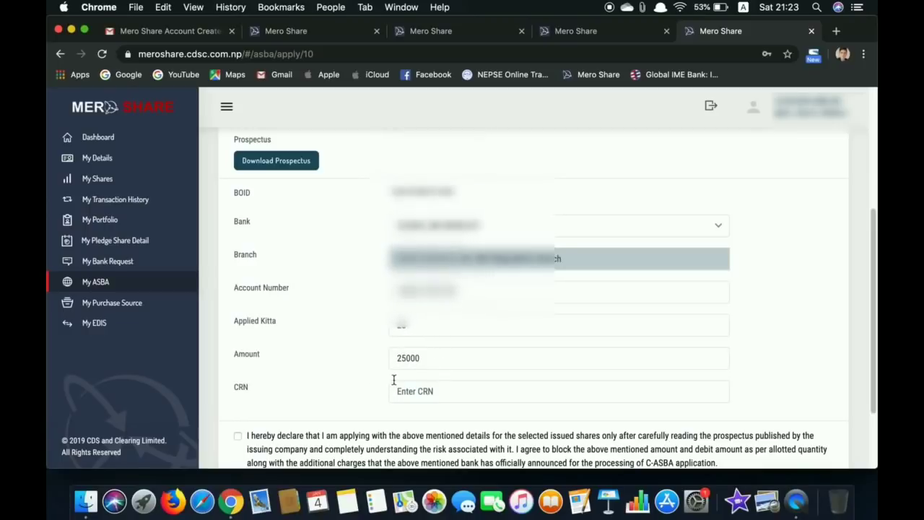
{"action": "scroll", "coordinate": [416, 394], "scroll_direction": "down", "scroll_amount": 2}
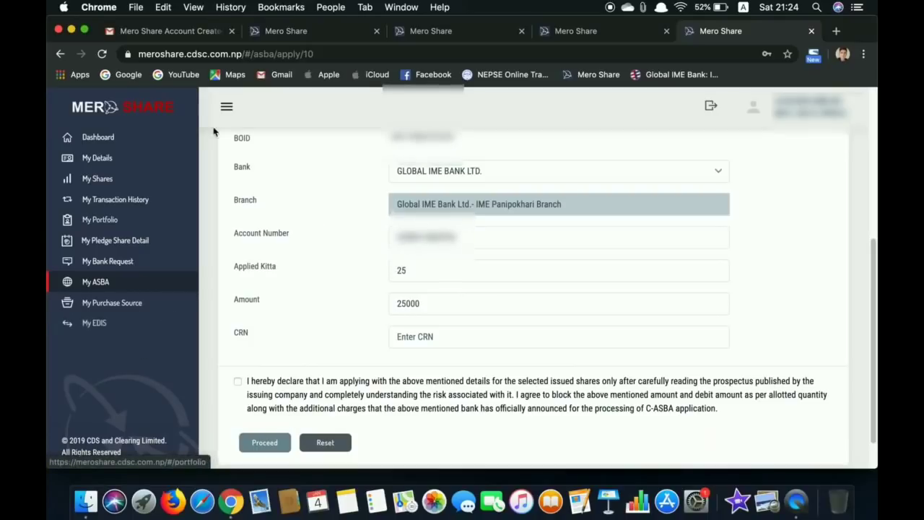
Open the account's EDIS page
{"action": "left_click", "coordinate": [103, 326]}
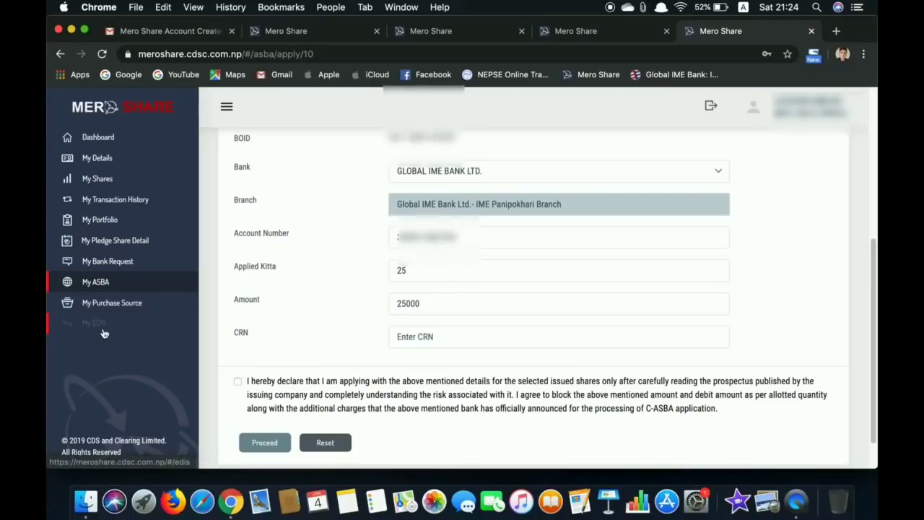